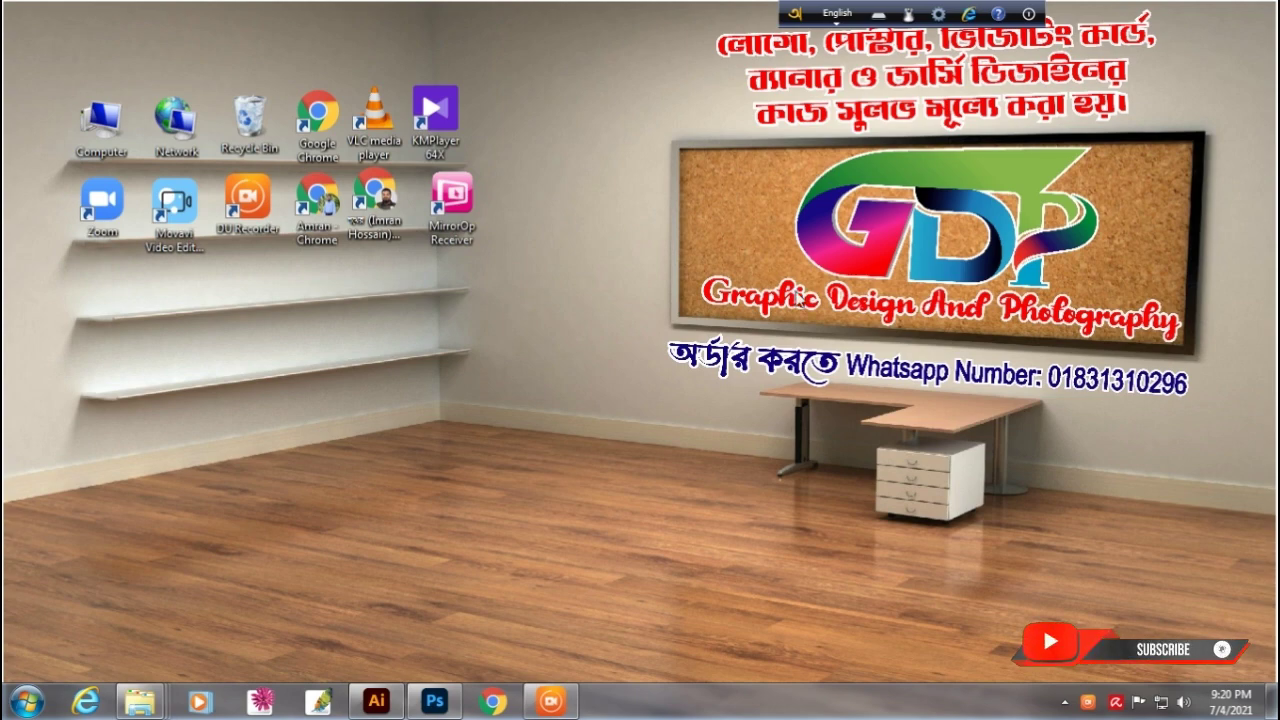
Step: Bring the Illustrator window with the DMA.ai logo document to the front
left_click(376, 700)
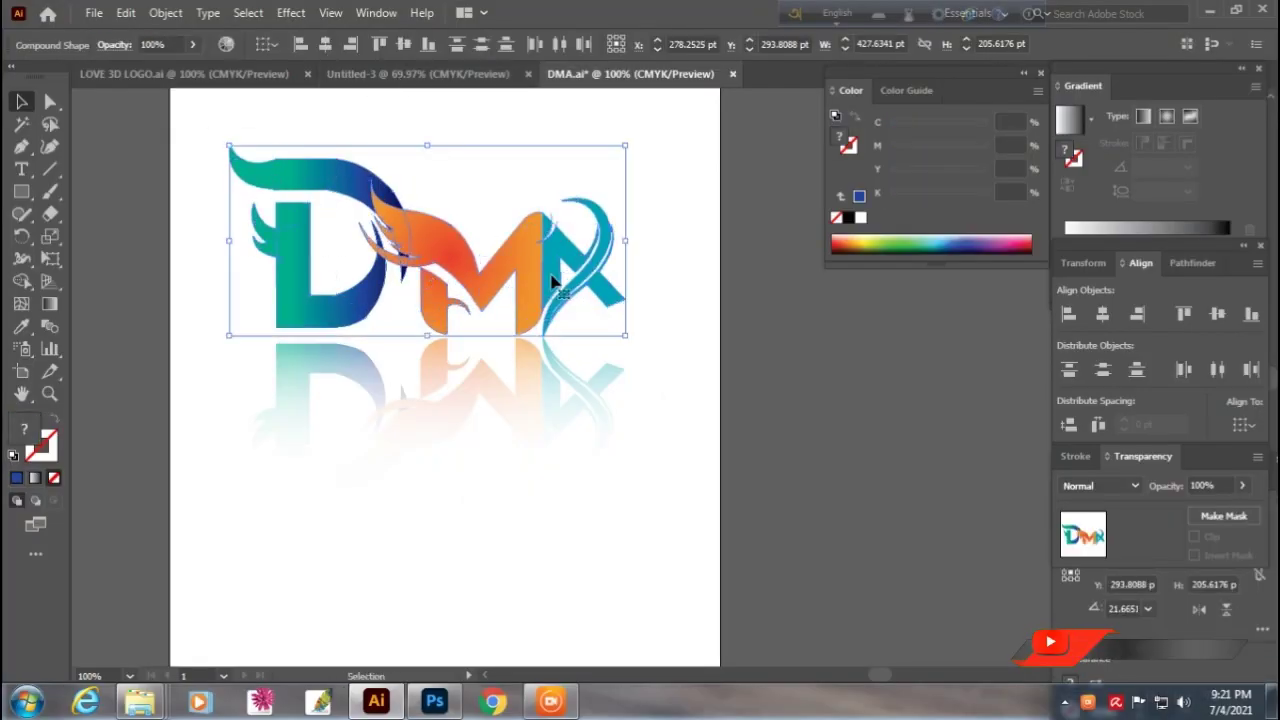
Step: Copy the DMA logo into Untitled-3 and place it near the artboard's upper left
left_click(125, 12)
left_click(157, 103)
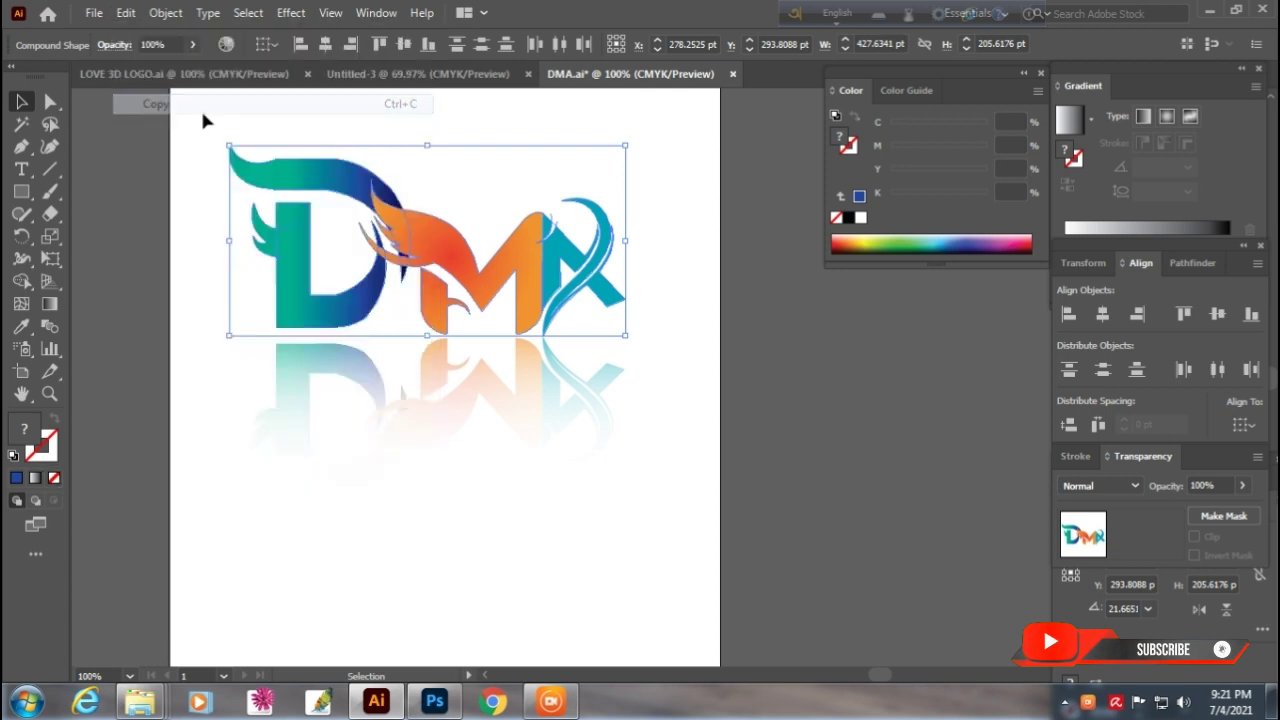
left_click(392, 74)
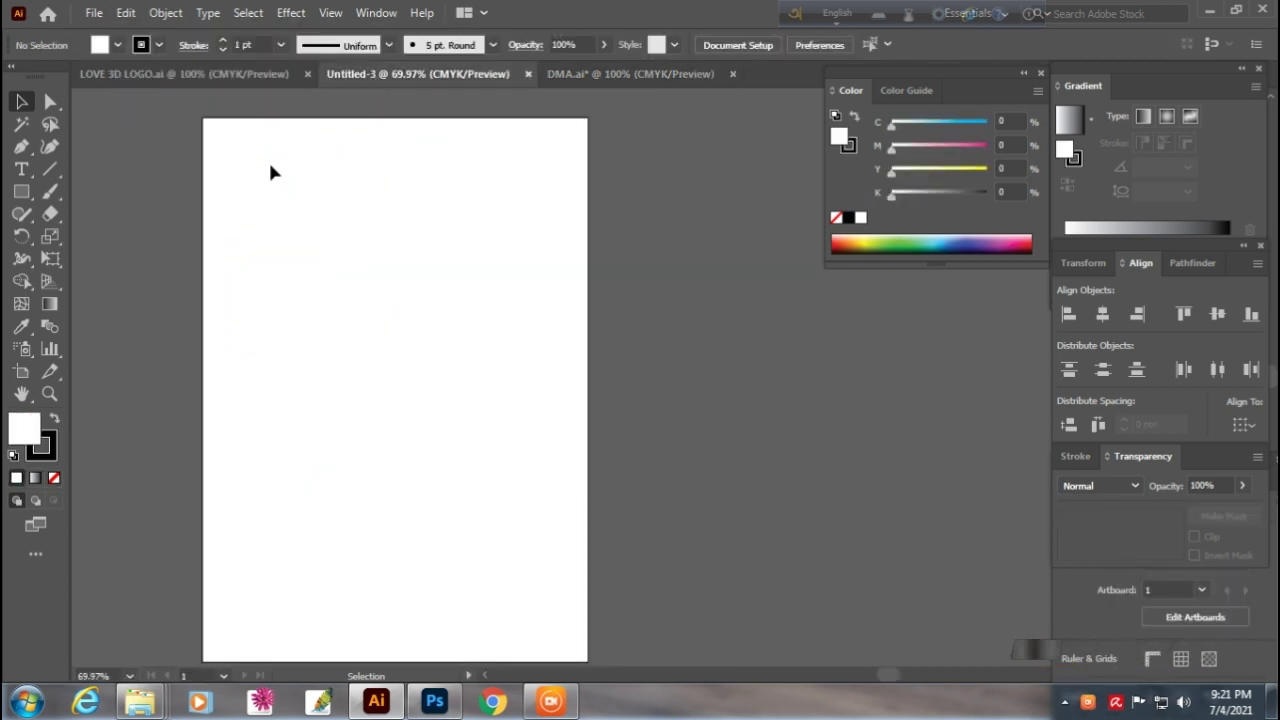
left_click(125, 12)
left_click(157, 123)
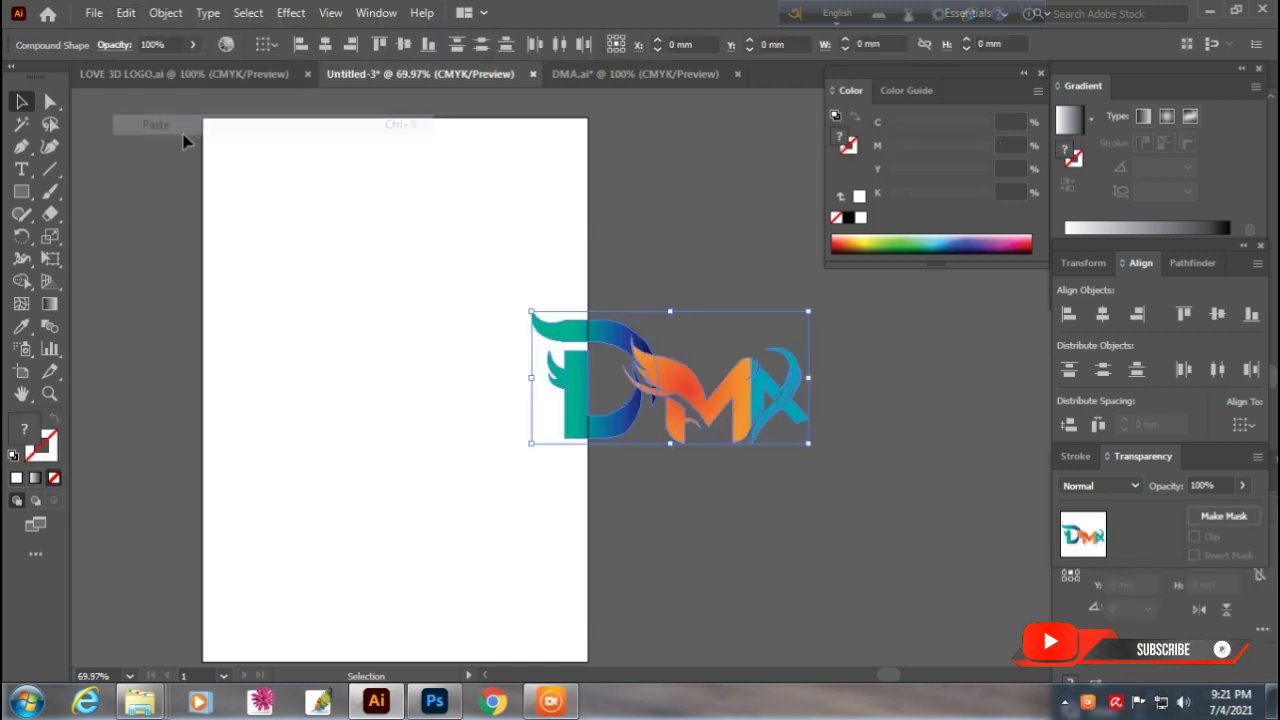
left_click_drag(626, 357, 371, 271)
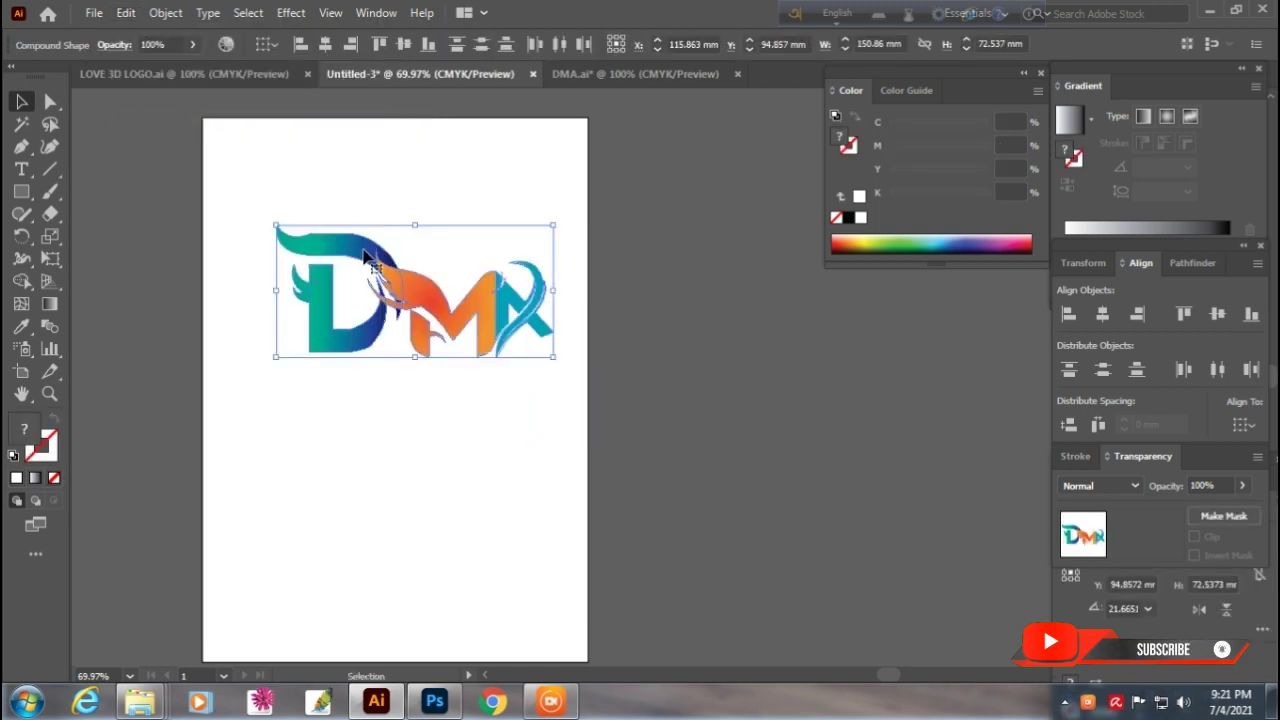
Step: Duplicate the logo via Transform > Rotate Copy and flip the duplicate below the original
right_click(437, 312)
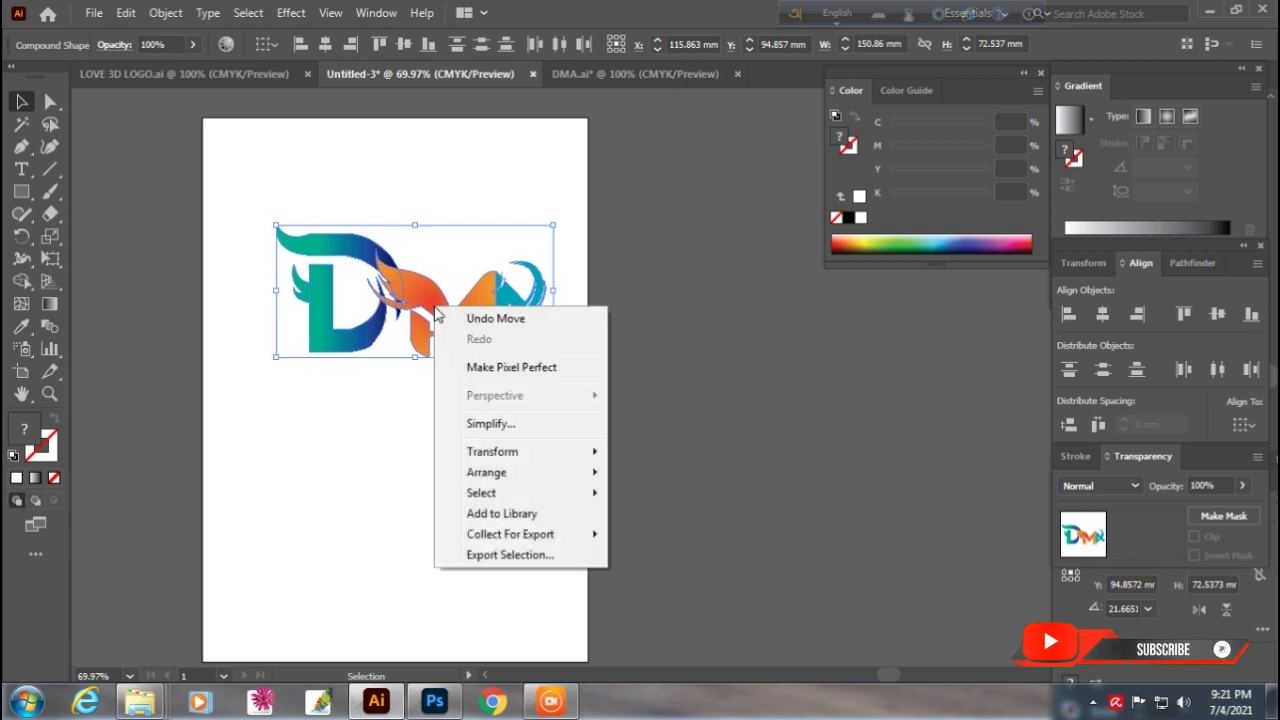
mouse_move(548, 463)
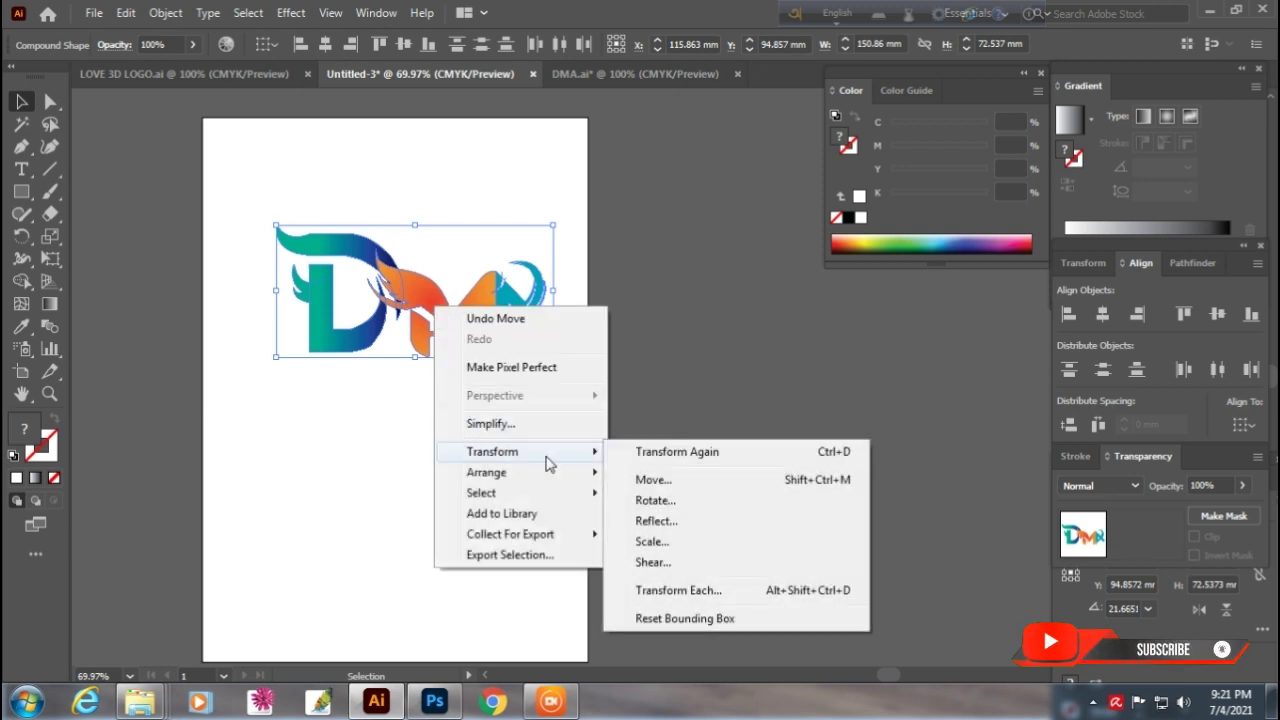
left_click(674, 501)
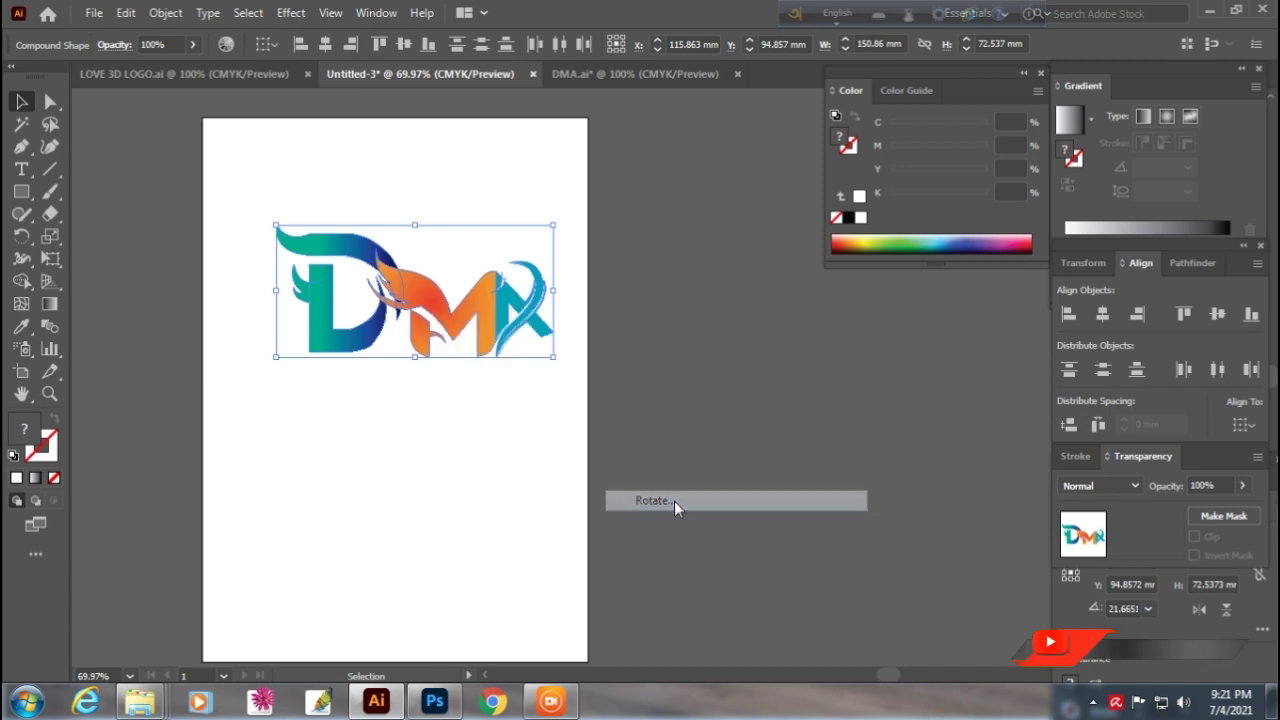
left_click(543, 419)
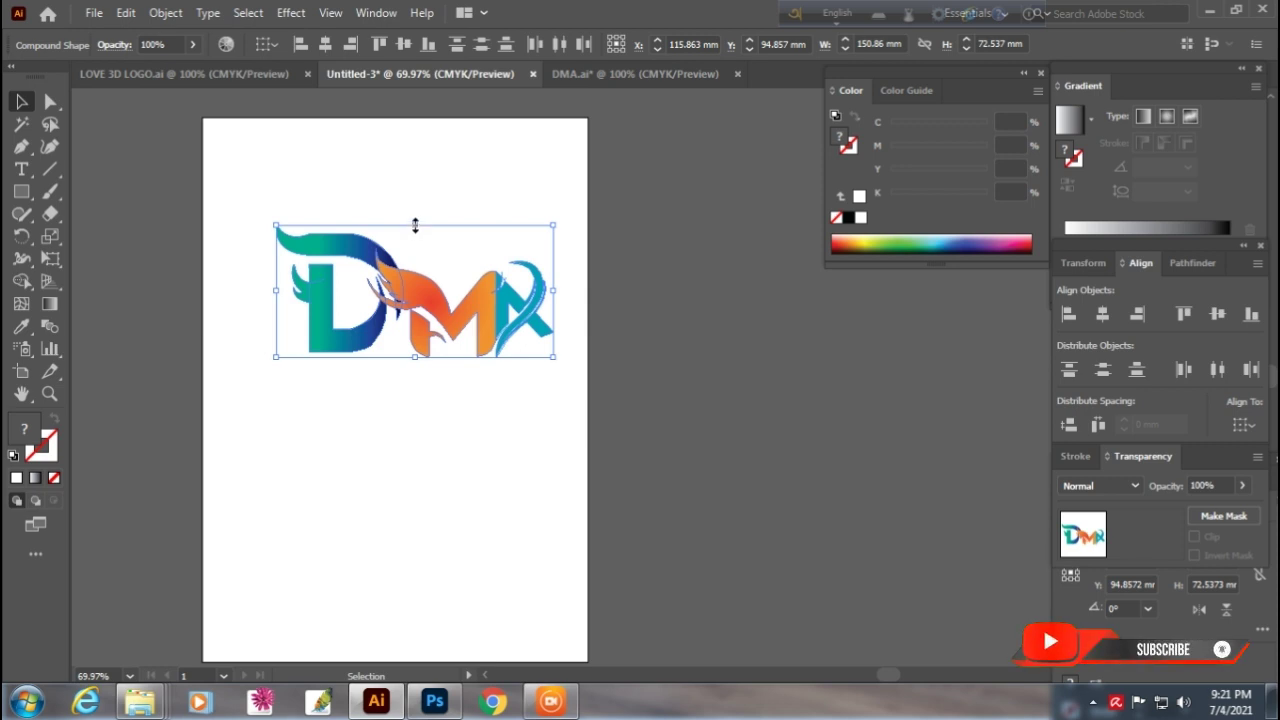
left_click_drag(415, 225, 422, 472)
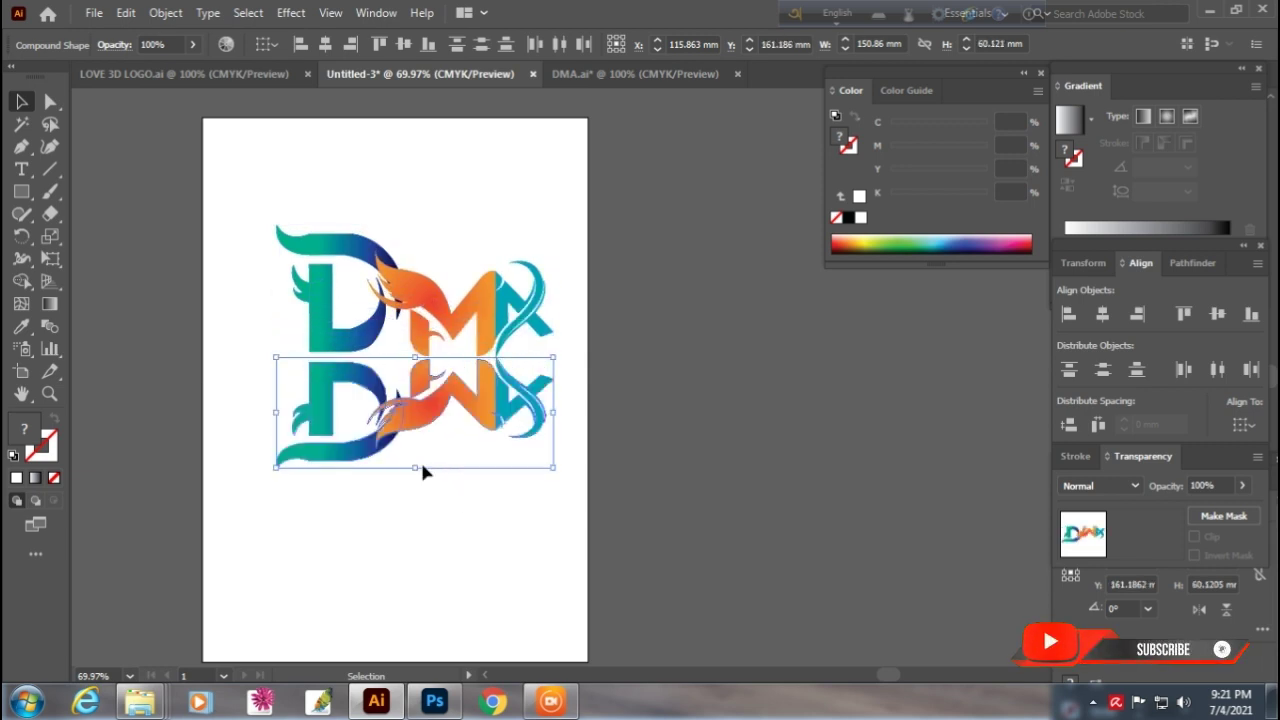
Step: Nudge the mirrored copy down so it sits flush beneath the original, then deselect
key("Down")
key("Down")
key("Down")
key("Down")
key("Down")
key("Down")
key("Down")
key("Down")
left_click(241, 287)
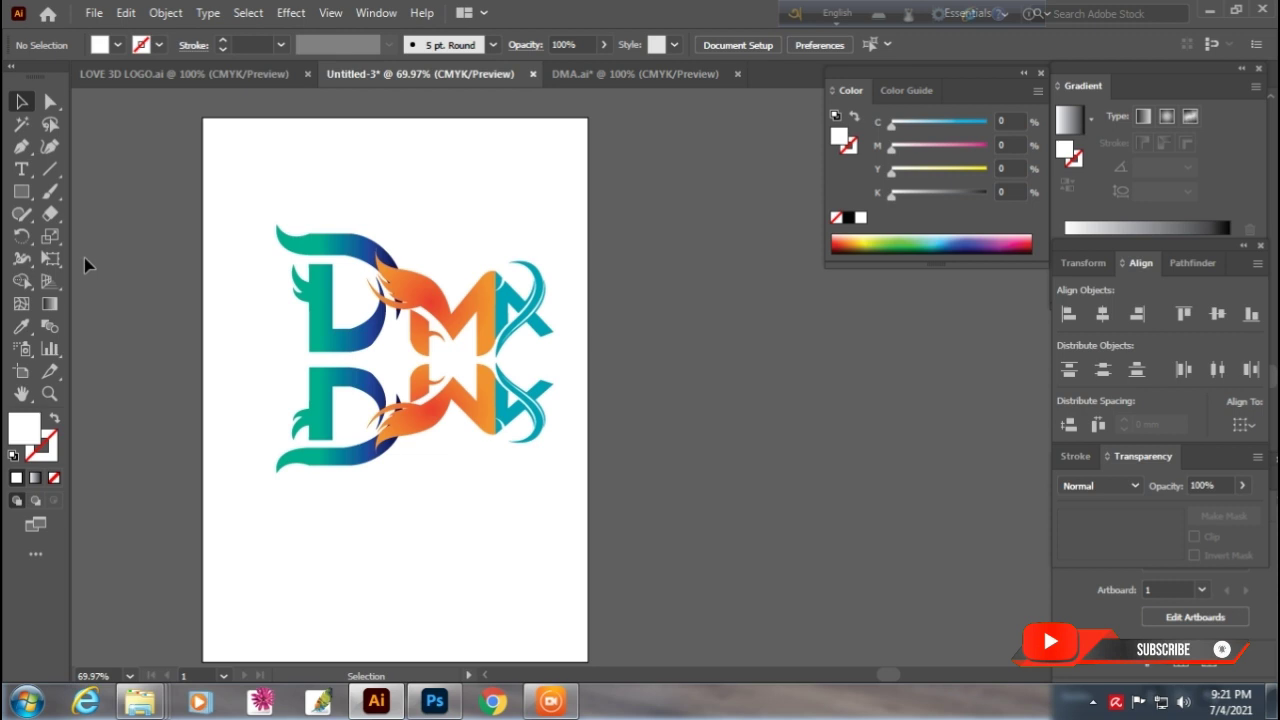
left_click(27, 196)
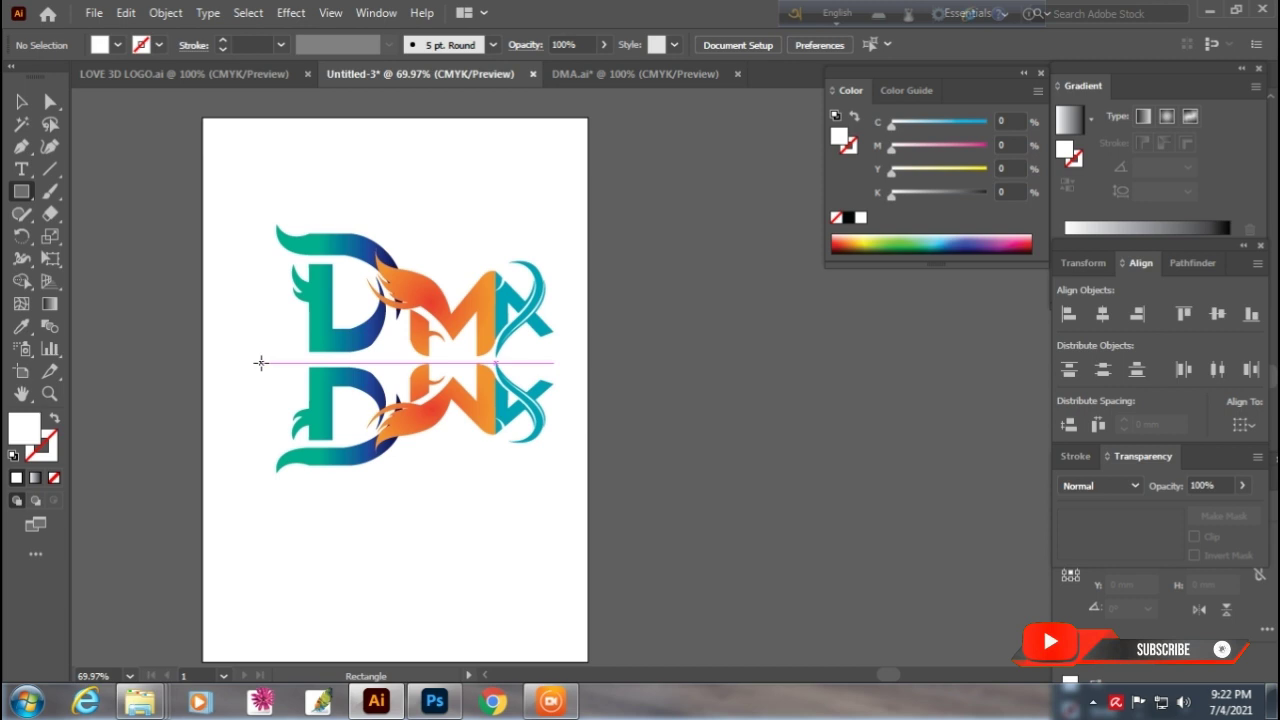
Step: Draw a rectangle covering the mirrored logo copy and select it
left_click_drag(261, 363, 576, 499)
left_click(21, 101)
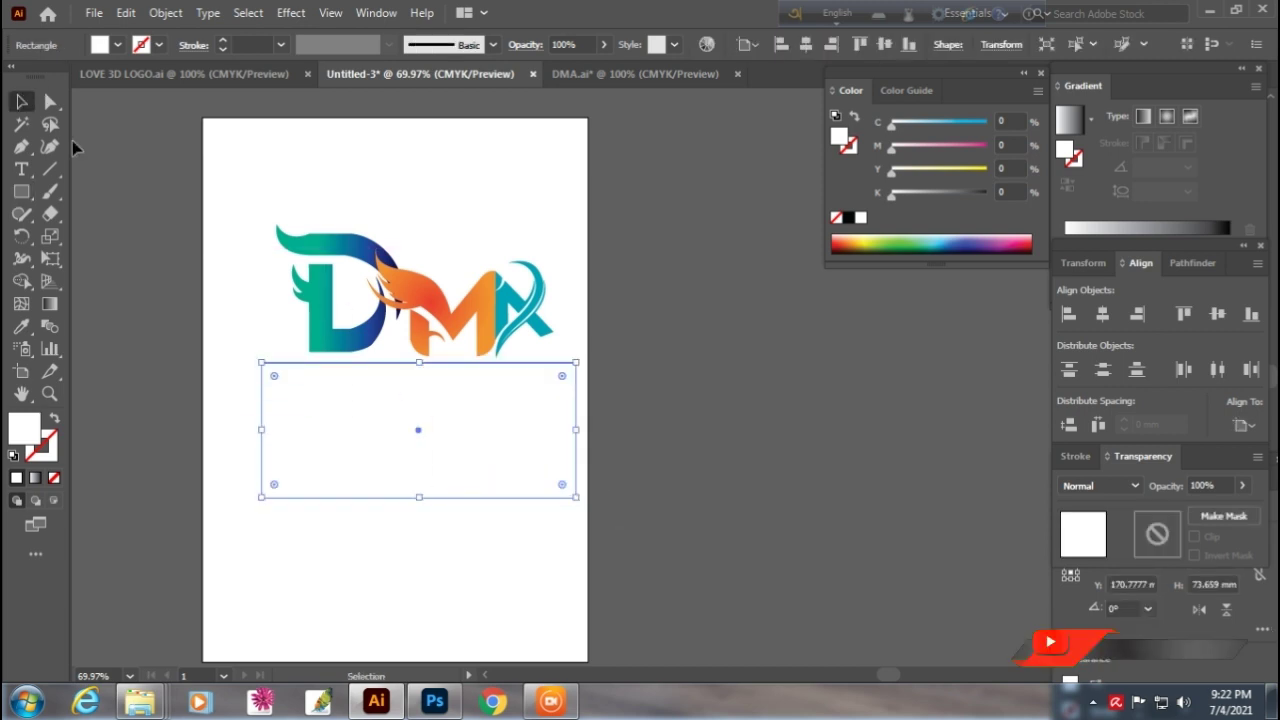
left_click(645, 405)
left_click(535, 422)
left_click(715, 373)
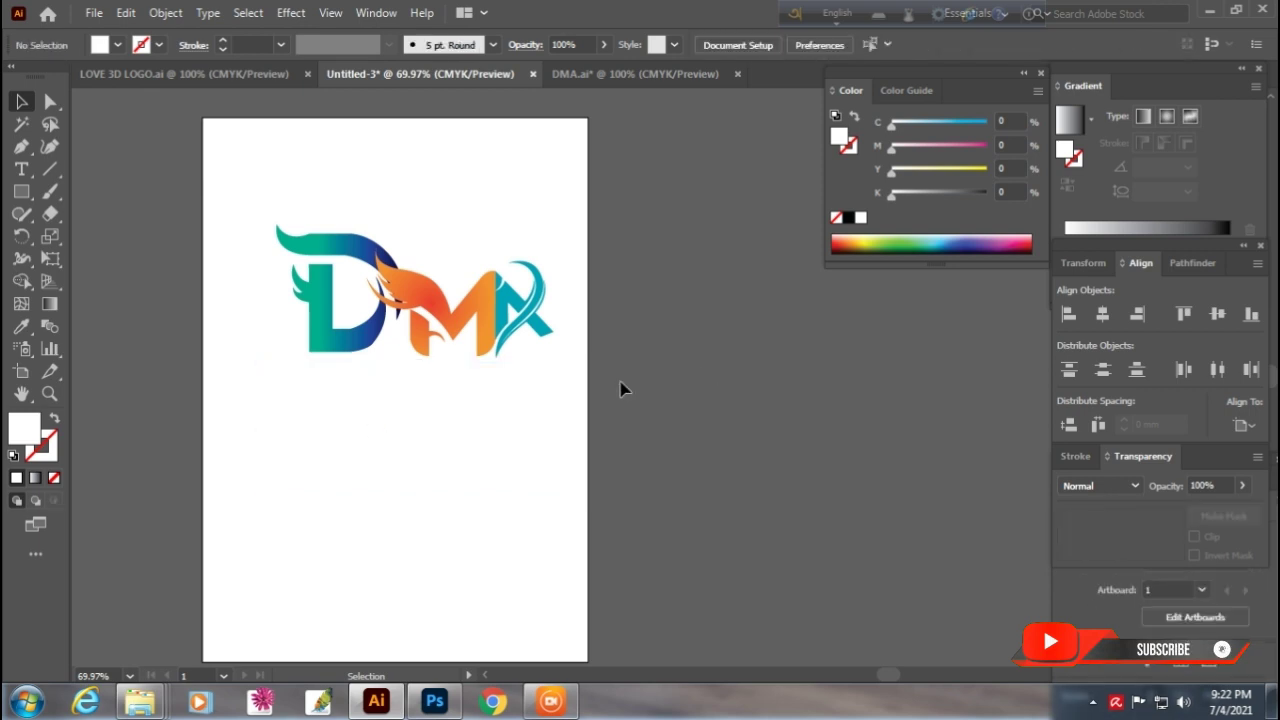
left_click(521, 420)
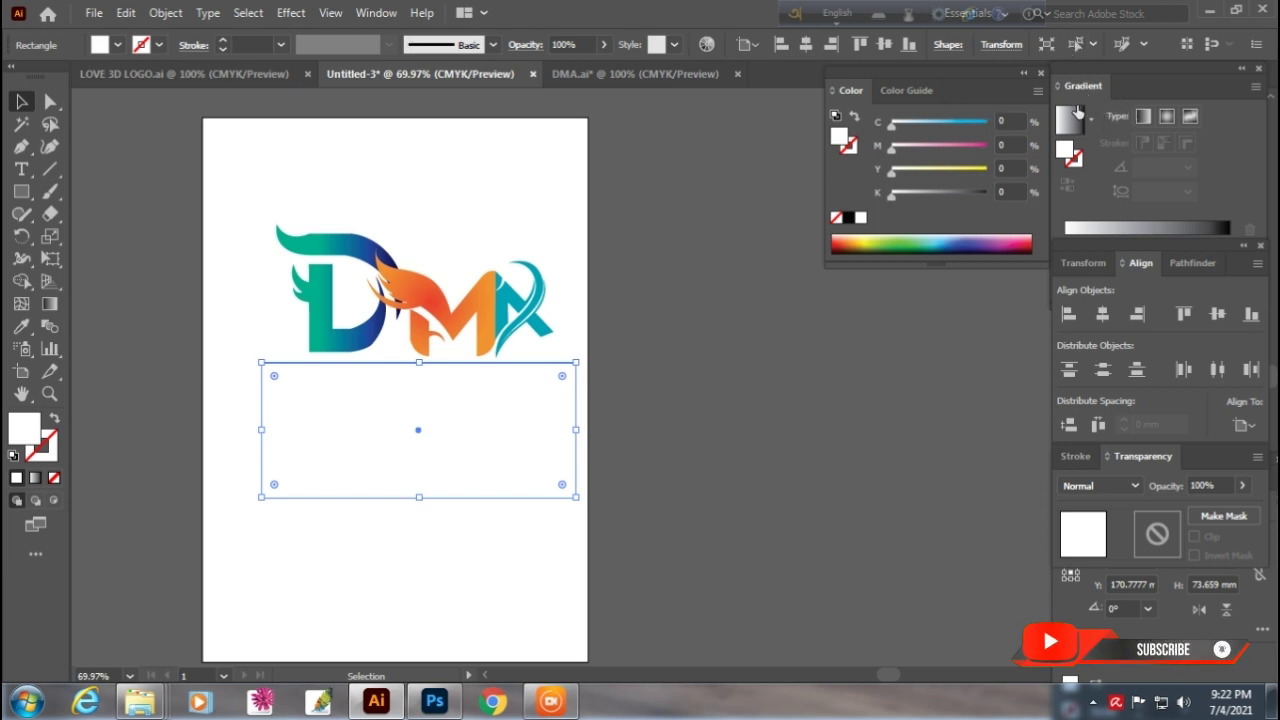
Step: Fill the rectangle with a white-to-black linear gradient
left_click(367, 20)
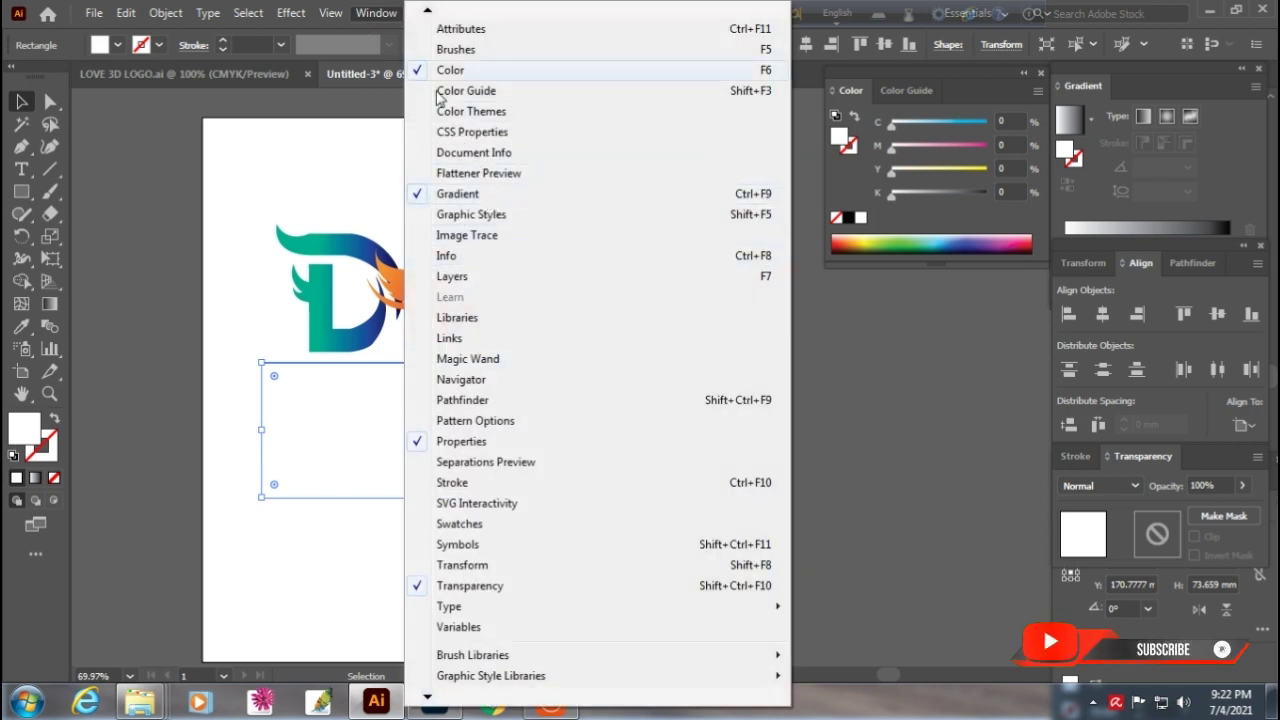
left_click(382, 14)
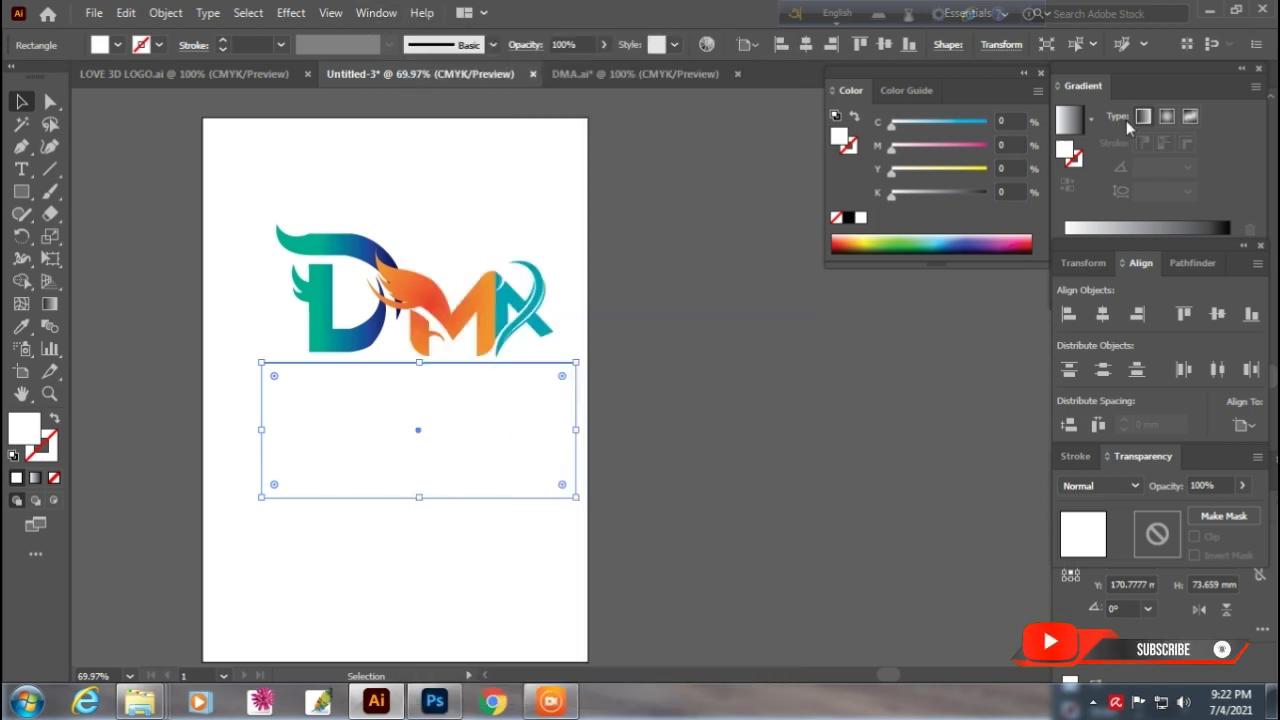
left_click(1066, 128)
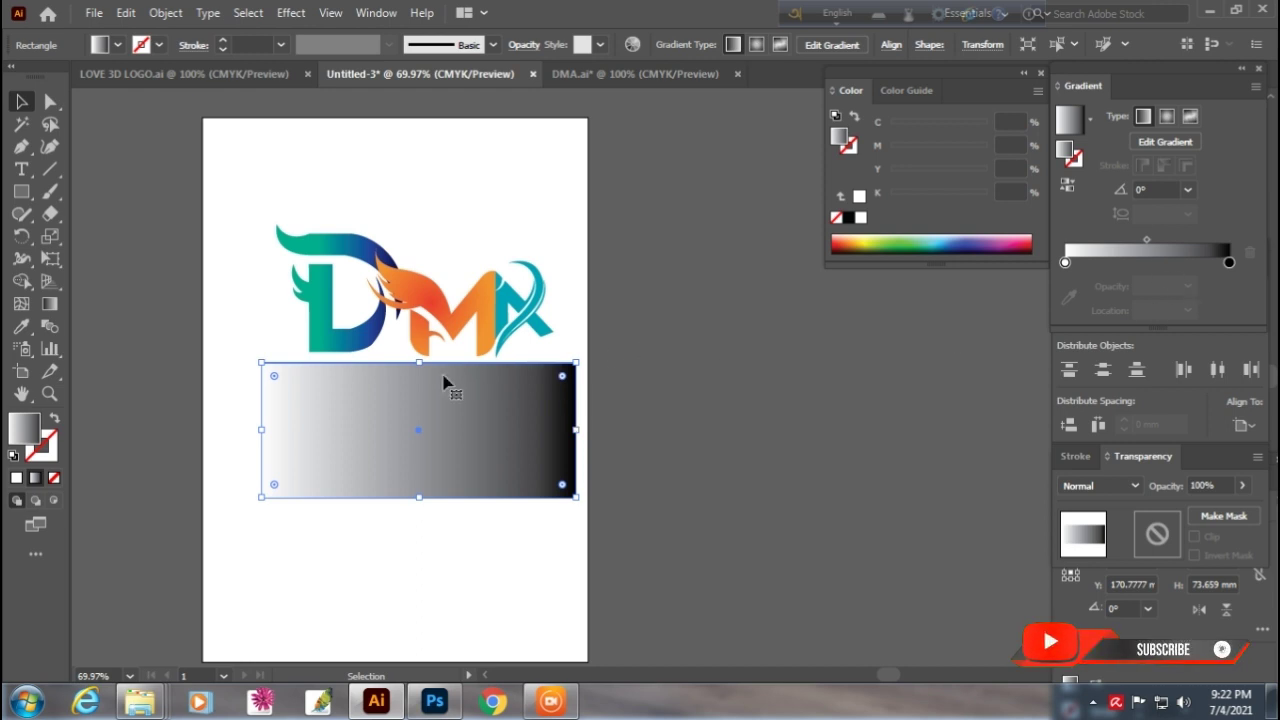
Step: Run the gradient vertically at -90° with the white stop moved to 13%, then deselect
left_click(50, 306)
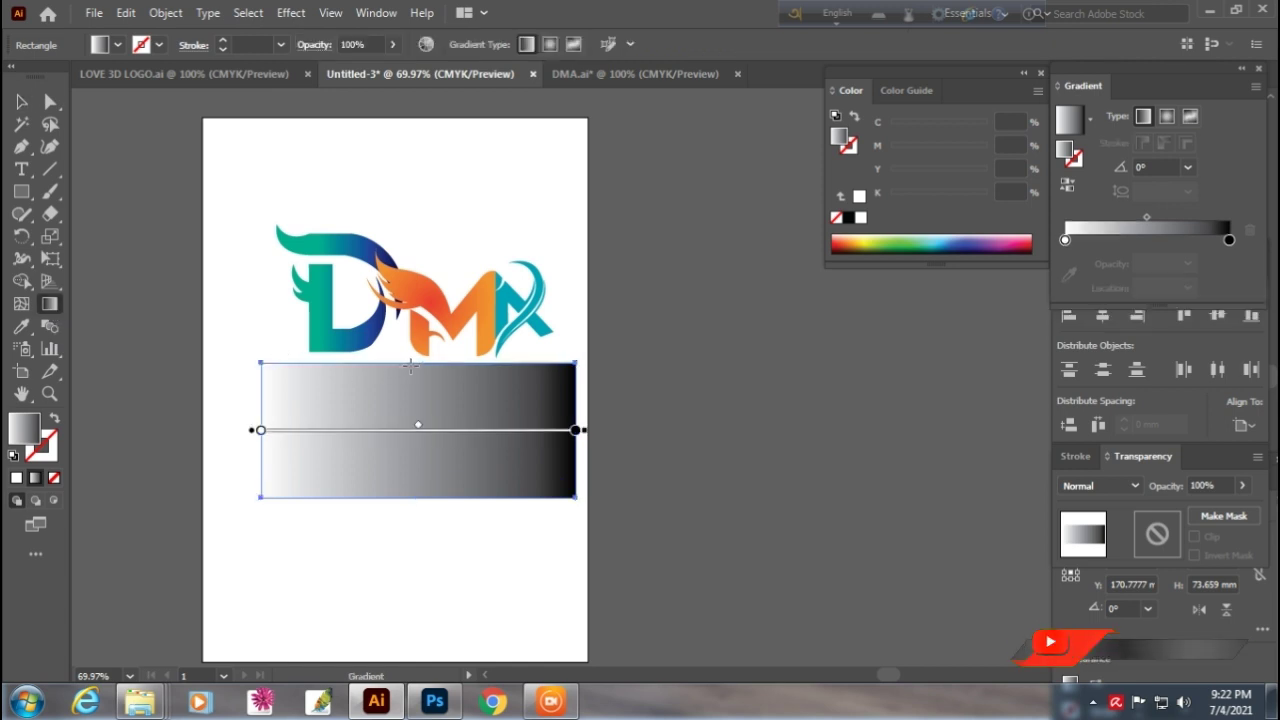
left_click_drag(414, 366, 414, 500)
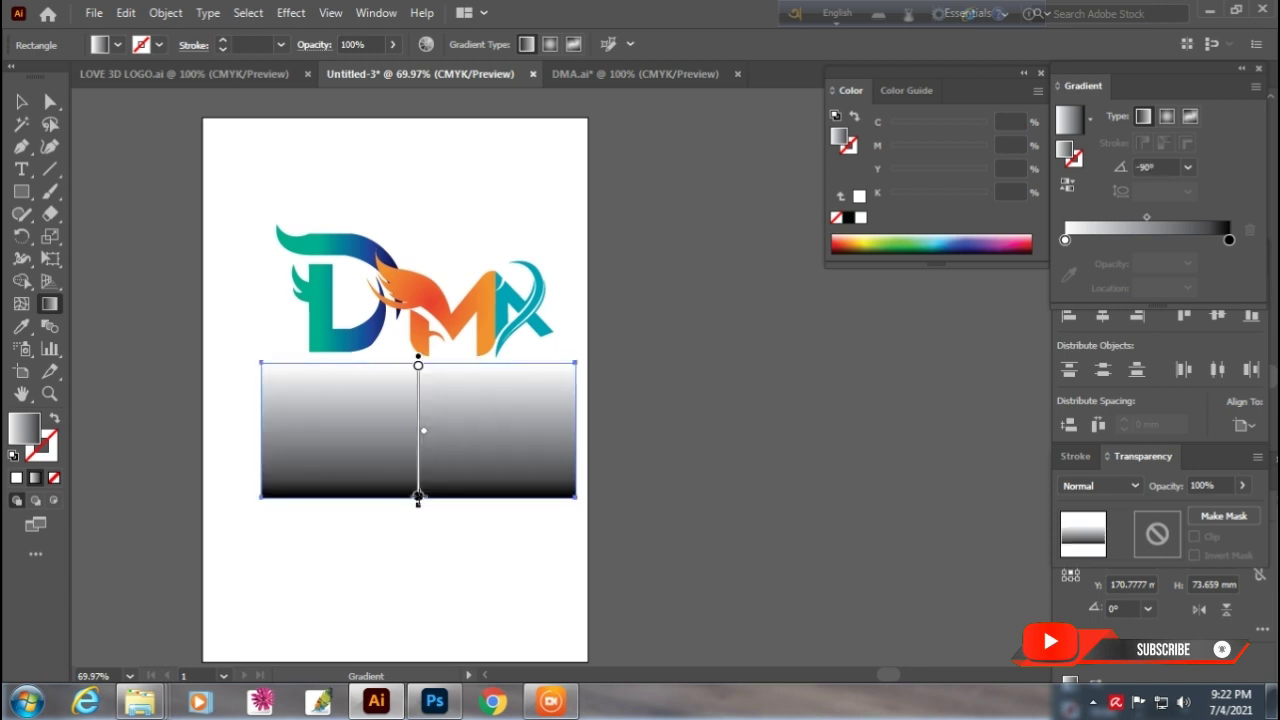
left_click(24, 103)
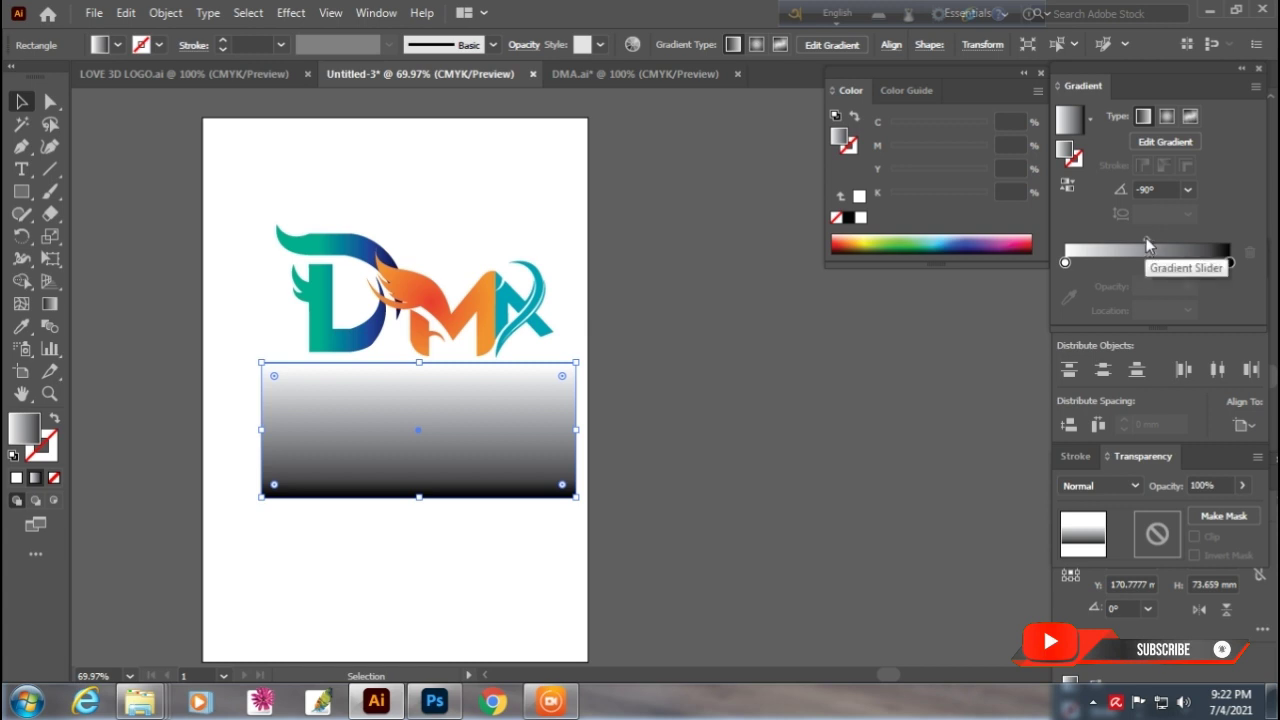
left_click_drag(1145, 237, 1083, 233)
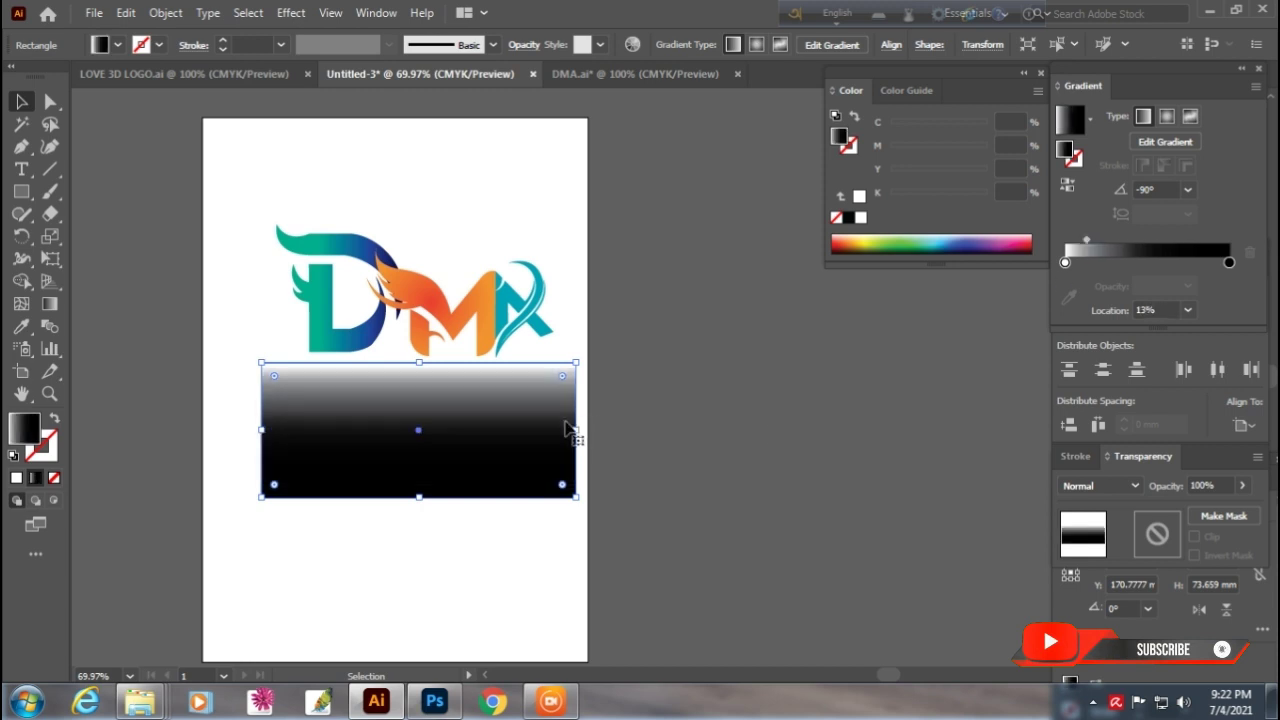
key("ctrl+shift+a")
Step: Select the gradient rectangle with the flipped logo and make an opacity mask from them
left_click_drag(237, 370, 631, 520)
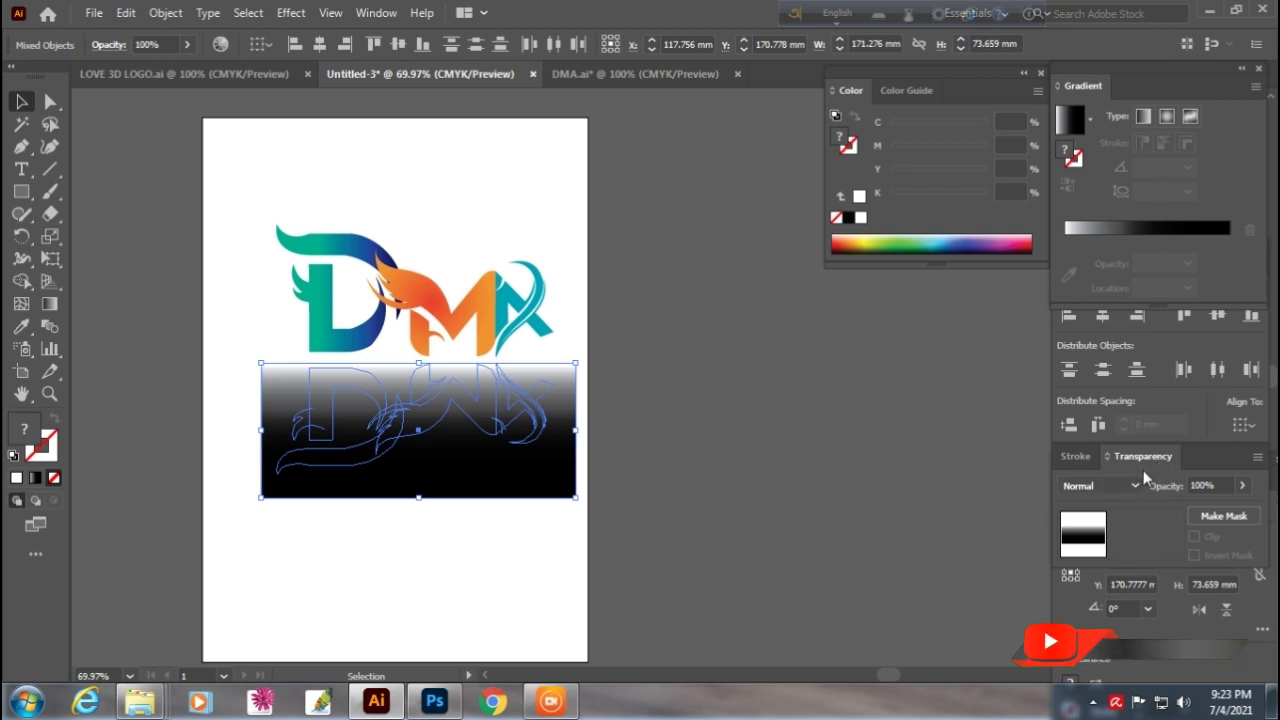
left_click(1224, 516)
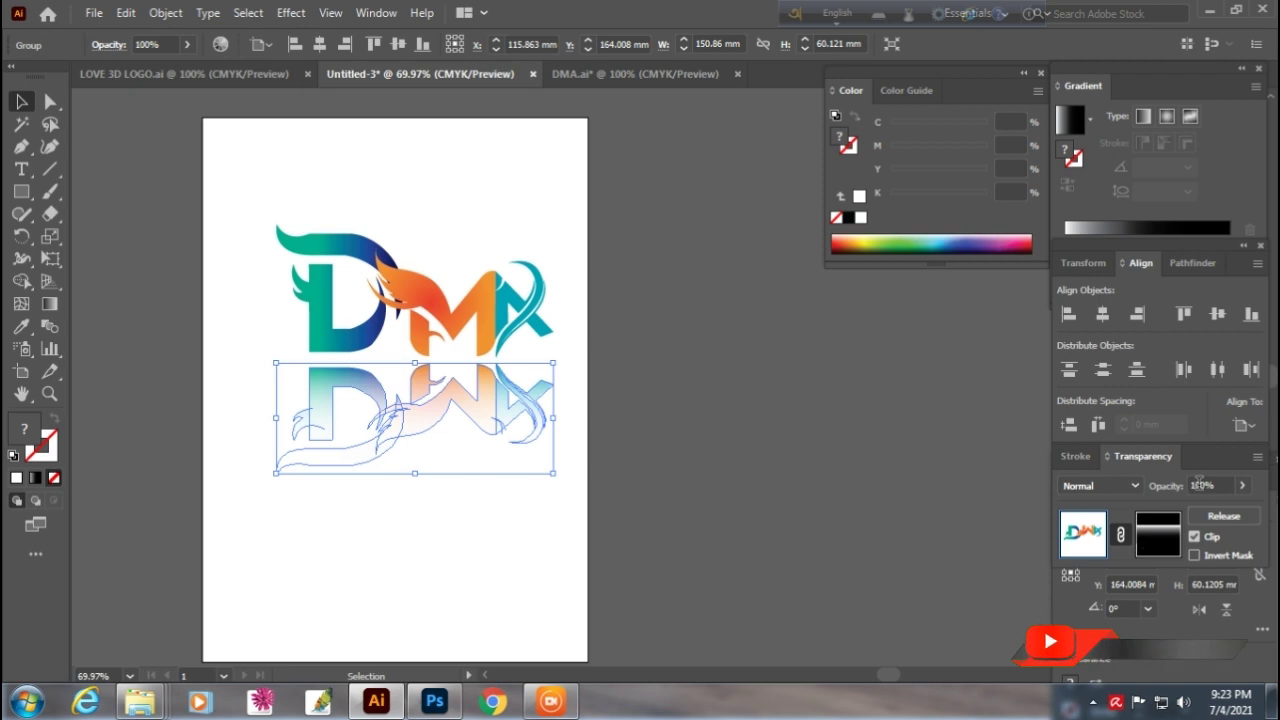
Step: Lower the masked reflection's opacity to 58% and reselect the reflection group
left_click(1242, 485)
left_click_drag(1237, 507, 1215, 512)
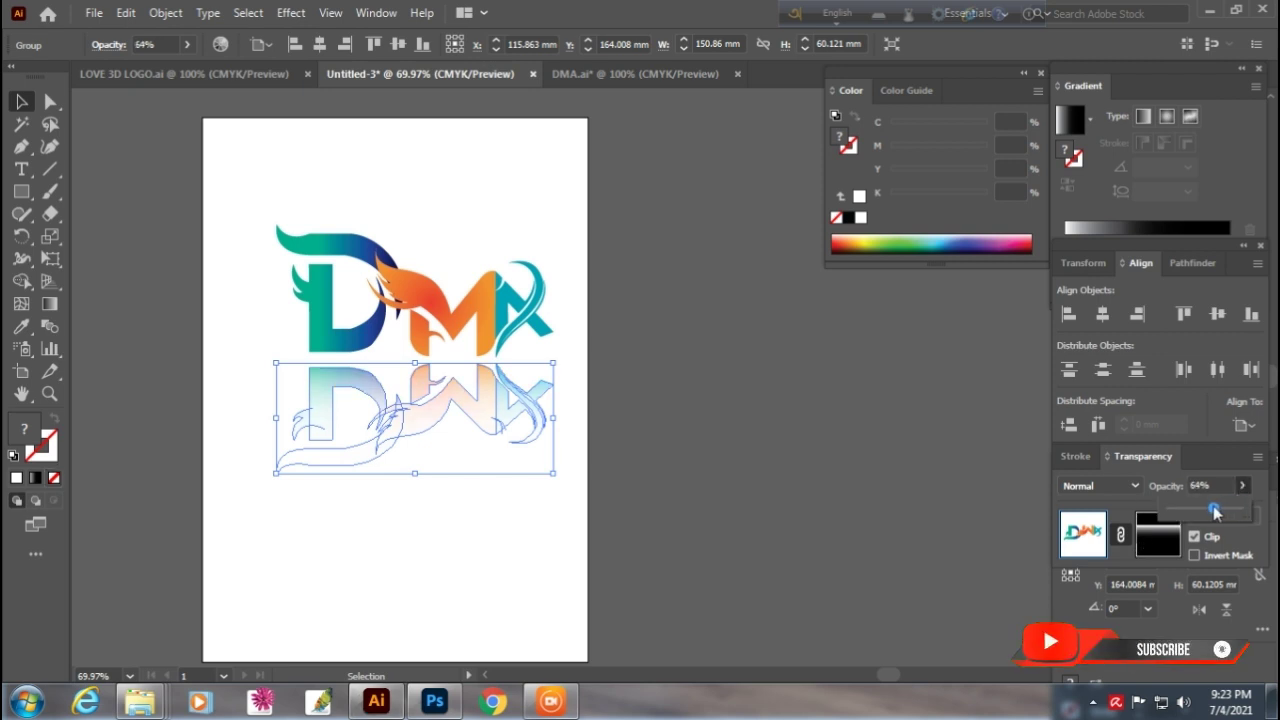
left_click(634, 466)
left_click_drag(274, 531, 583, 380)
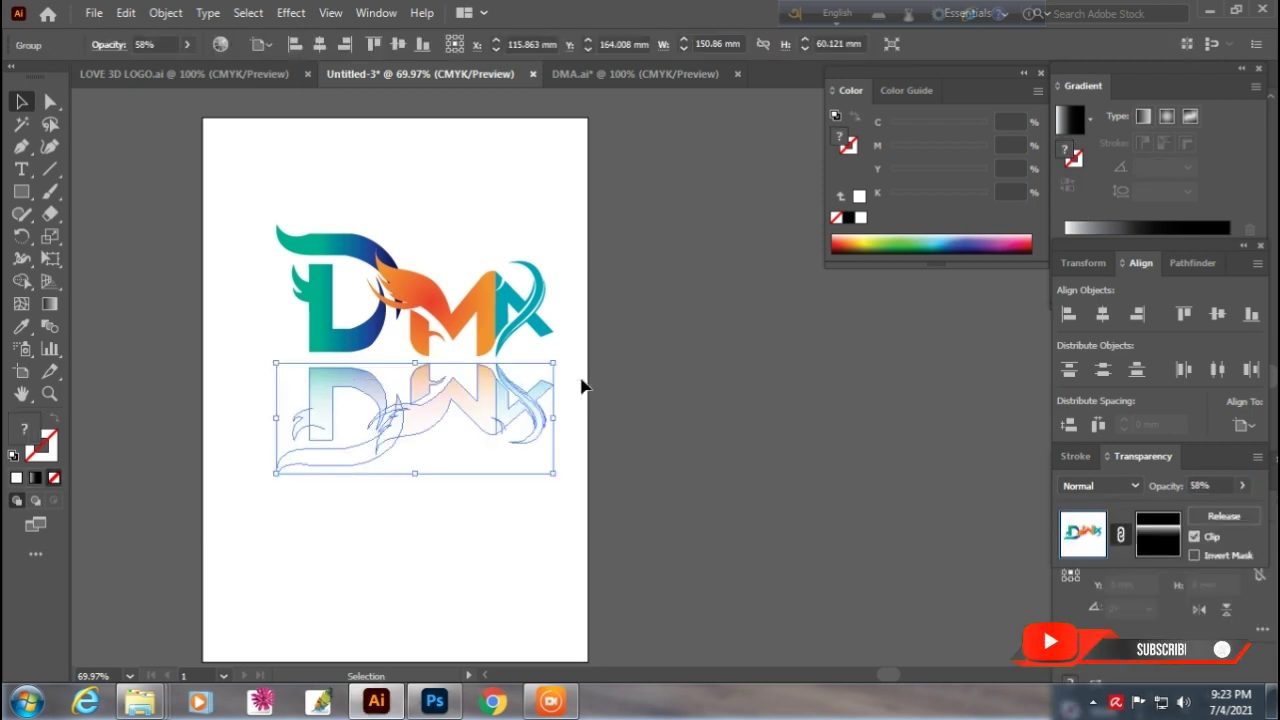
left_click(293, 540)
left_click_drag(293, 540, 634, 400)
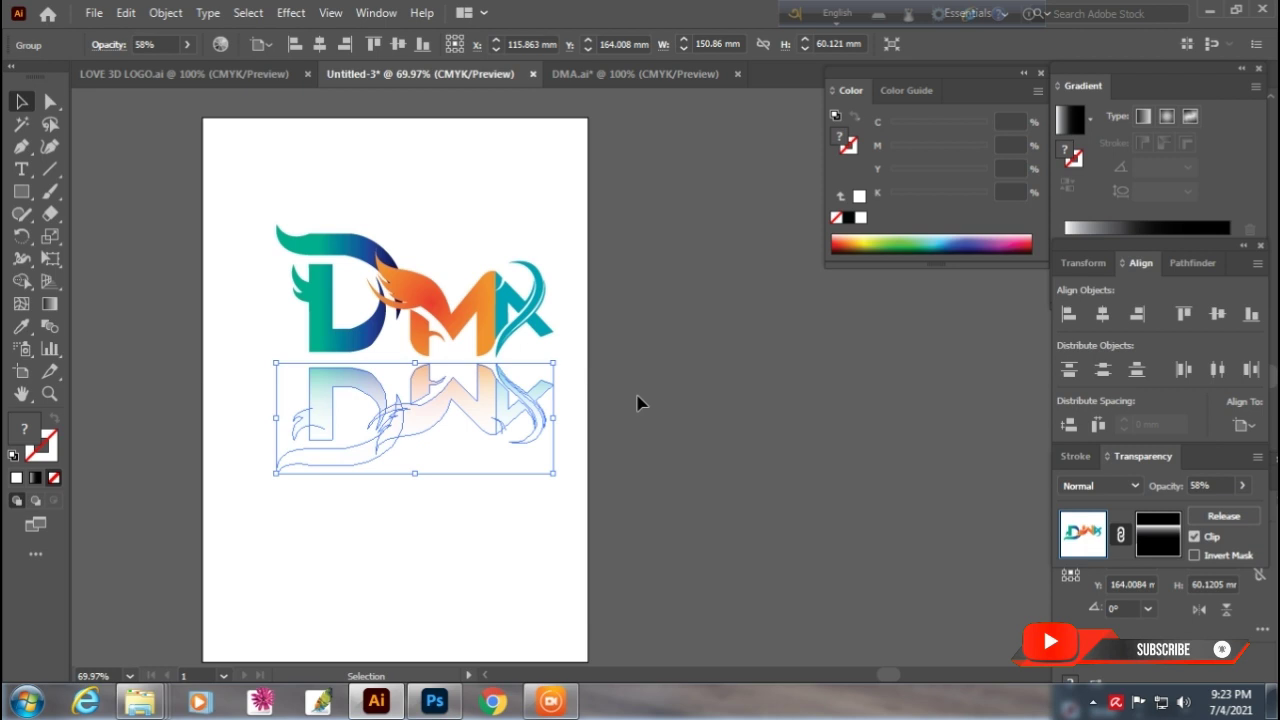
left_click(648, 397)
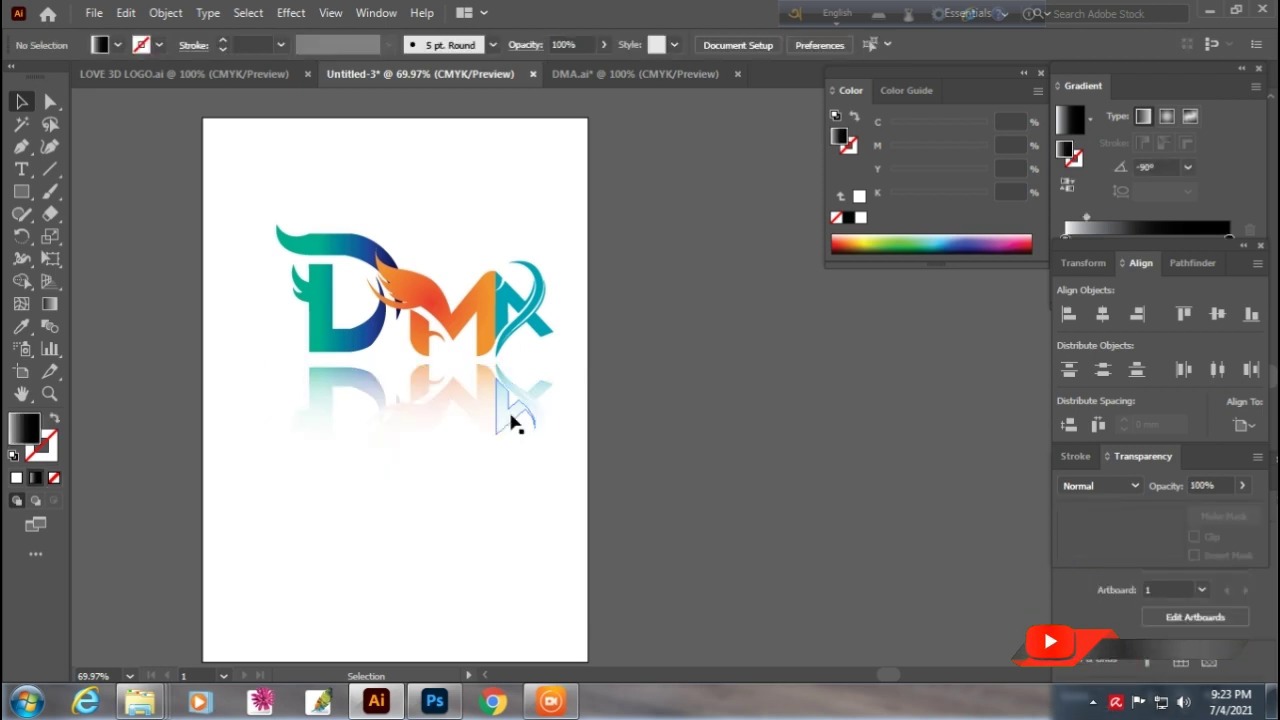
left_click_drag(276, 476, 589, 421)
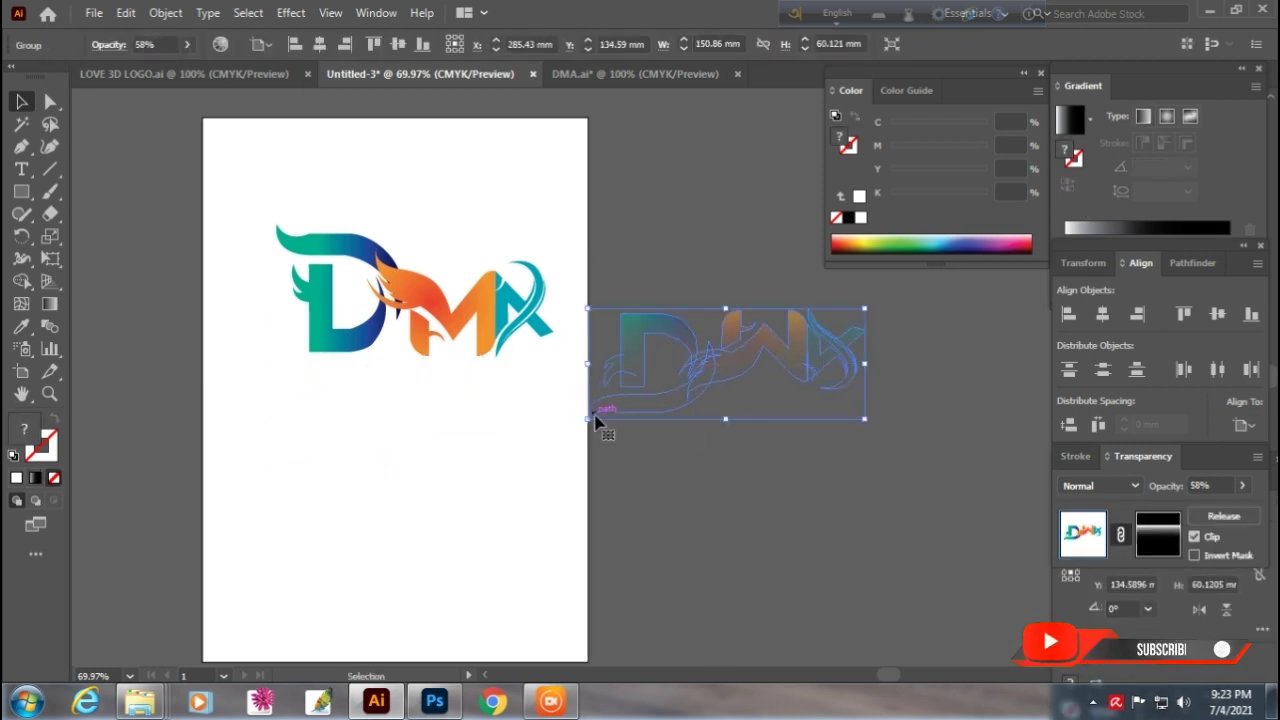
key("ctrl+z")
left_click(443, 434)
left_click_drag(443, 434, 443, 405)
left_click(726, 560)
left_click(617, 420)
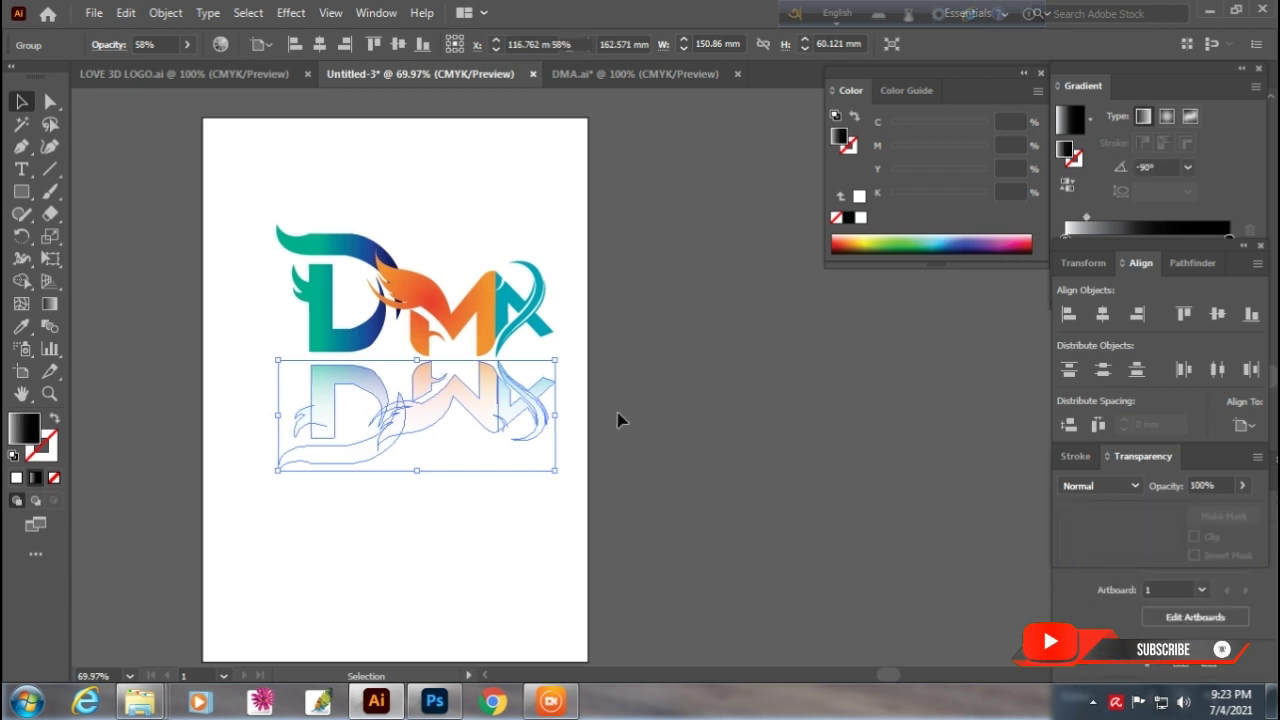